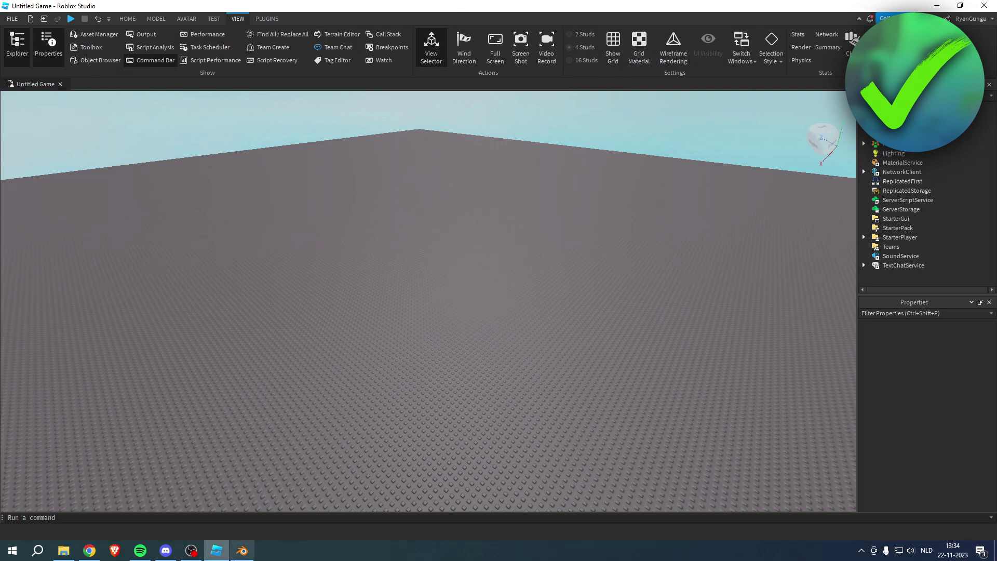
# - Export Blender's default cube scene as an FBX (.fbx) file into Documents
pyautogui.click(243, 550)
pyautogui.moveTo(541, 323); pyautogui.dragTo(254, 292, button='middle')
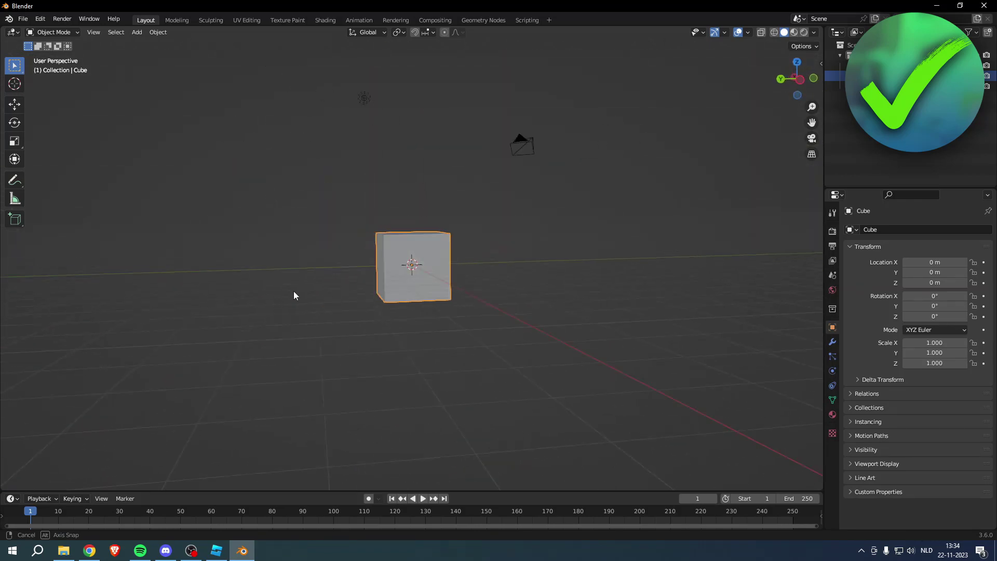
pyautogui.moveTo(254, 291)
pyautogui.mouseDown(button='middle')
pyautogui.moveTo(537, 322)
pyautogui.moveTo(590, 280)
pyautogui.mouseUp(button='middle')
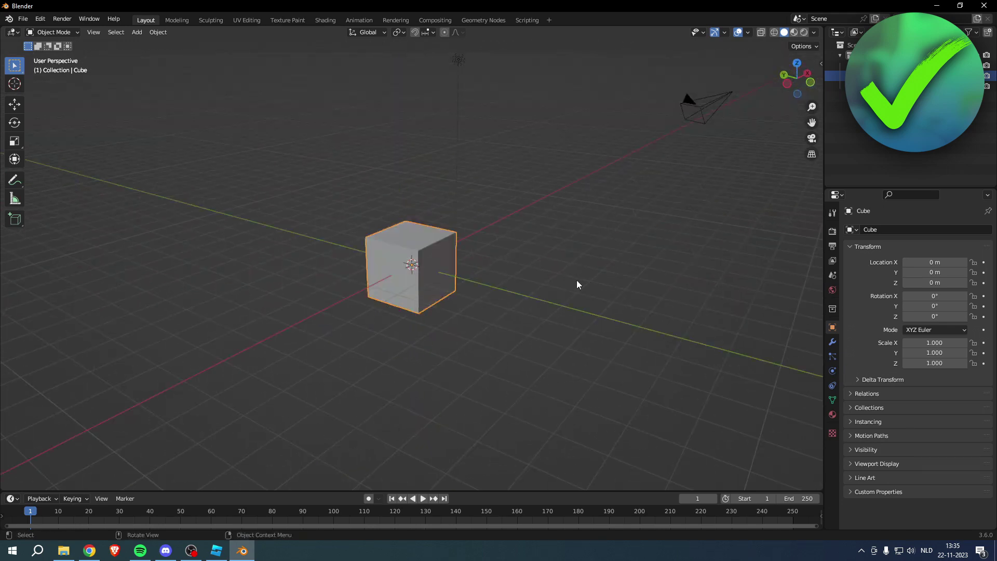
pyautogui.moveTo(577, 281); pyautogui.dragTo(534, 290, button='middle')
pyautogui.click(24, 18)
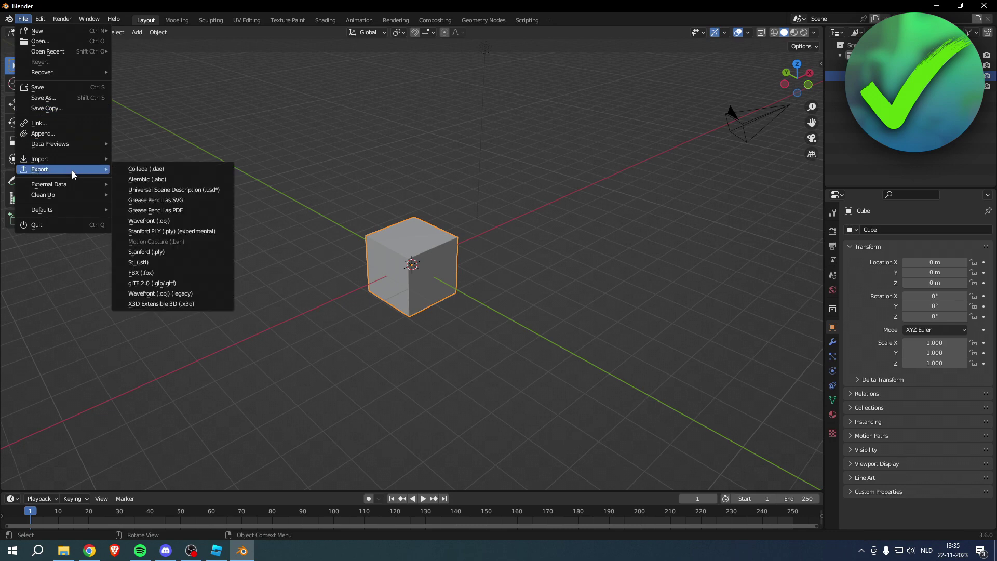
pyautogui.moveTo(40, 169)
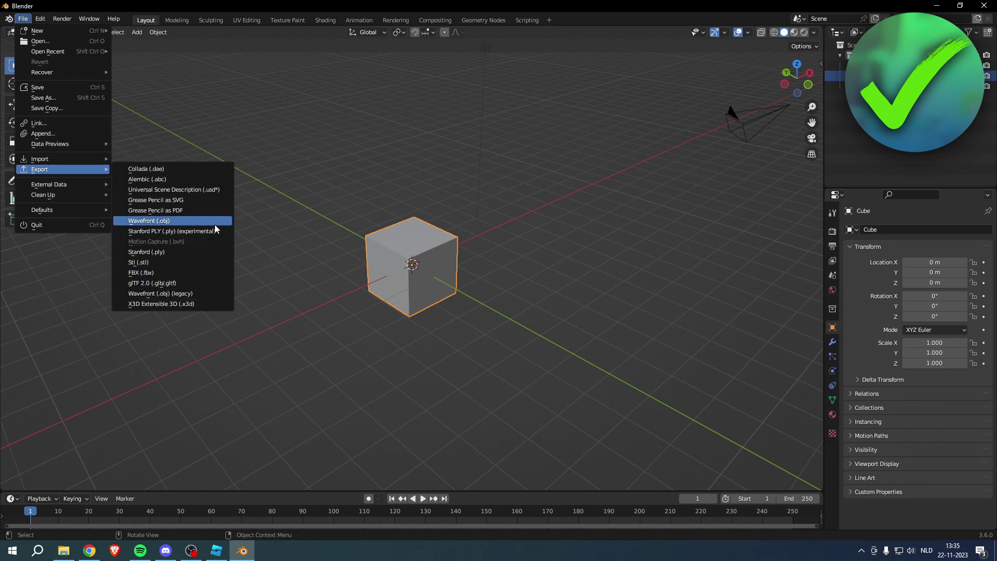
pyautogui.click(184, 272)
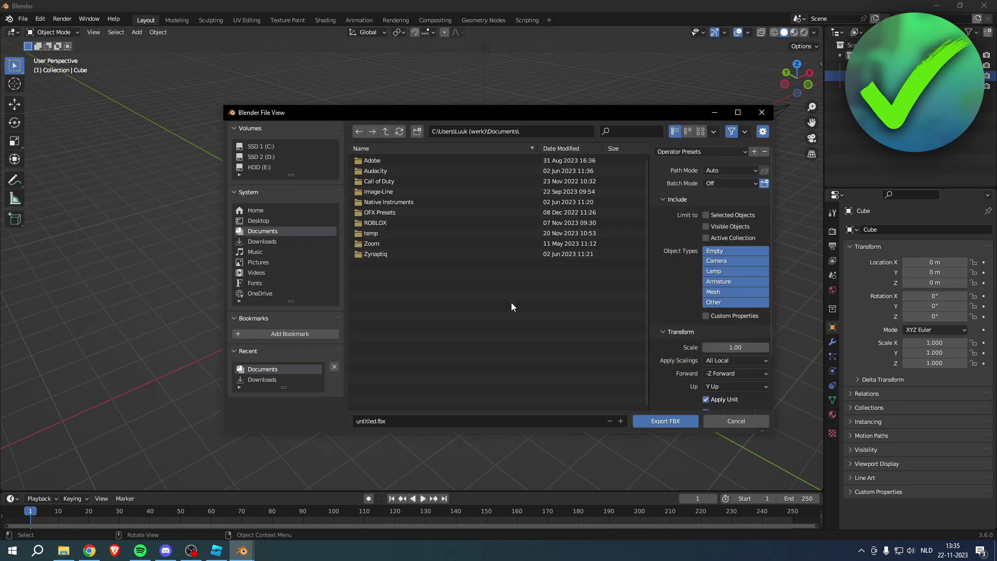
pyautogui.click(670, 422)
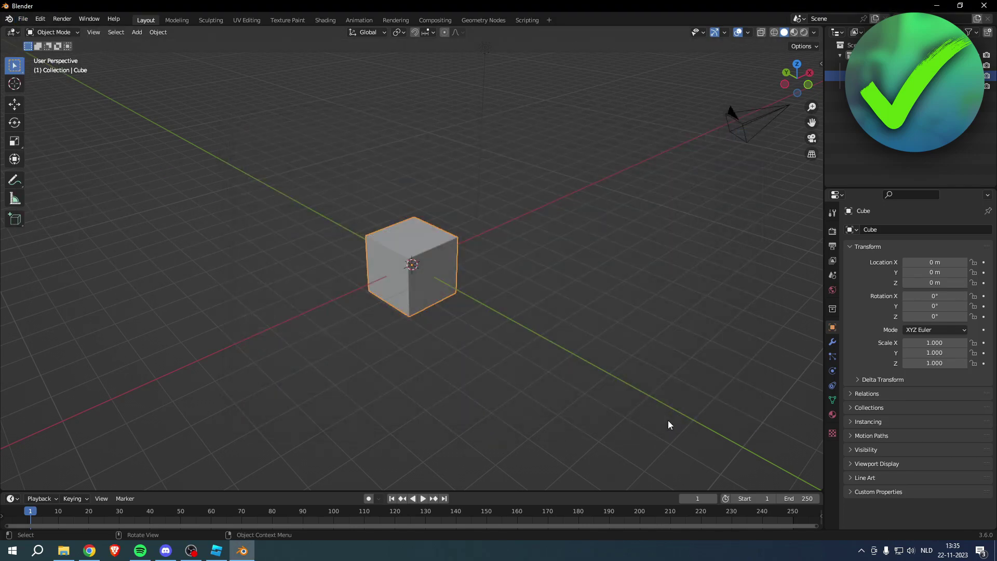
# - Open Roblox Studio's Asset Manager at Meshes, showing RED CUBE, and begin a file import
pyautogui.click(216, 550)
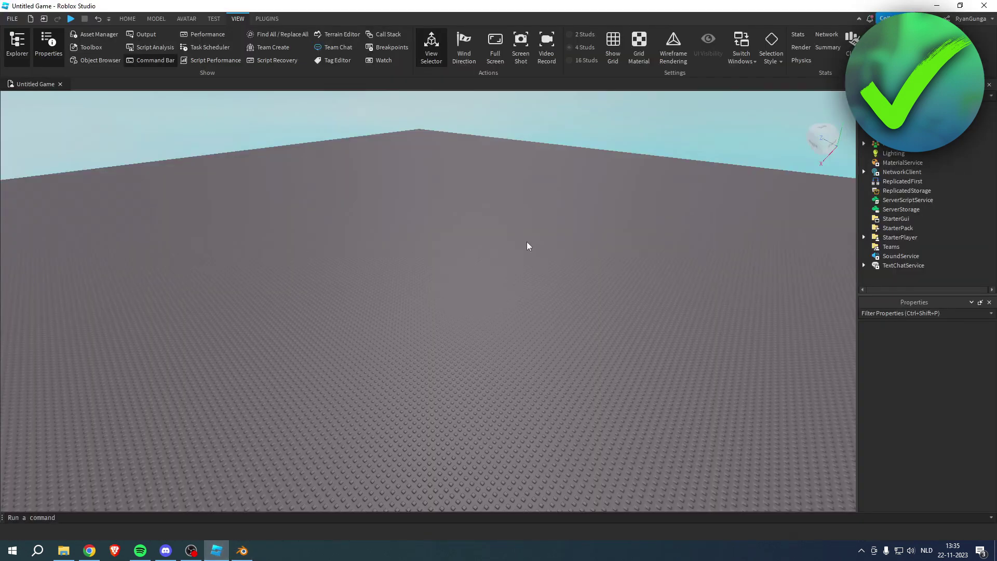
pyautogui.click(127, 20)
pyautogui.click(238, 18)
pyautogui.click(129, 18)
pyautogui.click(232, 19)
pyautogui.click(99, 34)
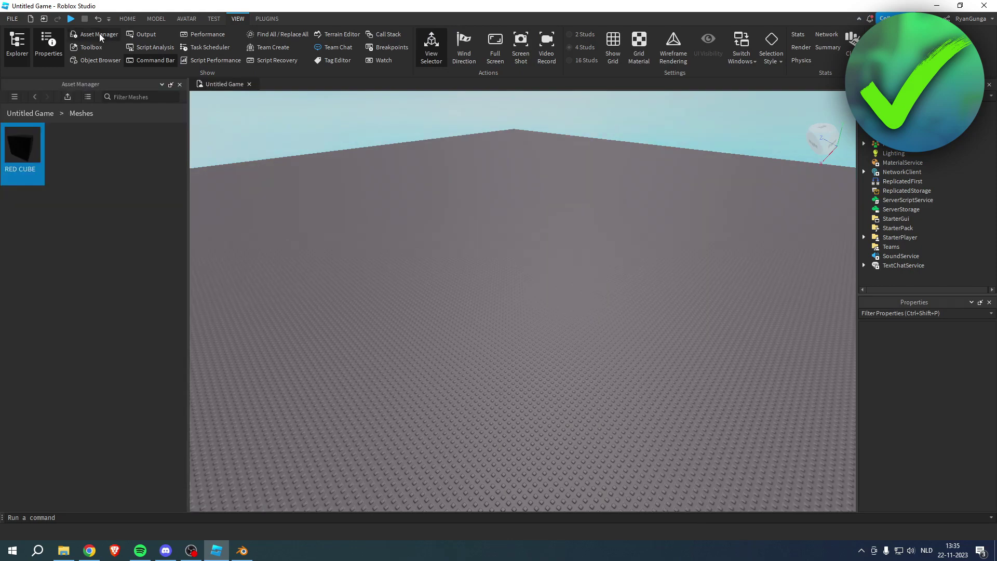
pyautogui.click(69, 98)
pyautogui.scroll(-3, 317, 214)
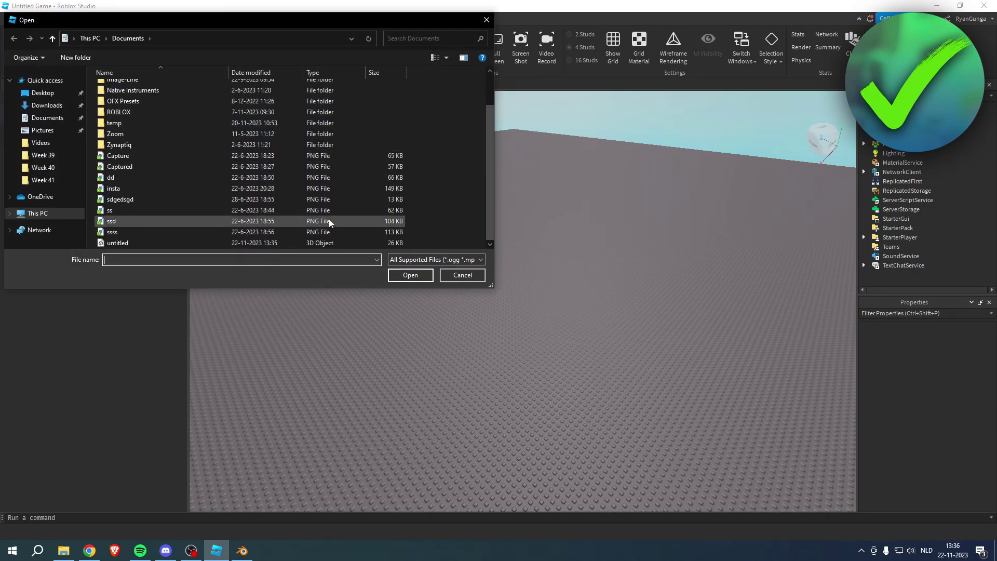
# - Bulk import untitled.fbx from Documents with Apply All, then close the import summary
pyautogui.doubleClick(224, 243)
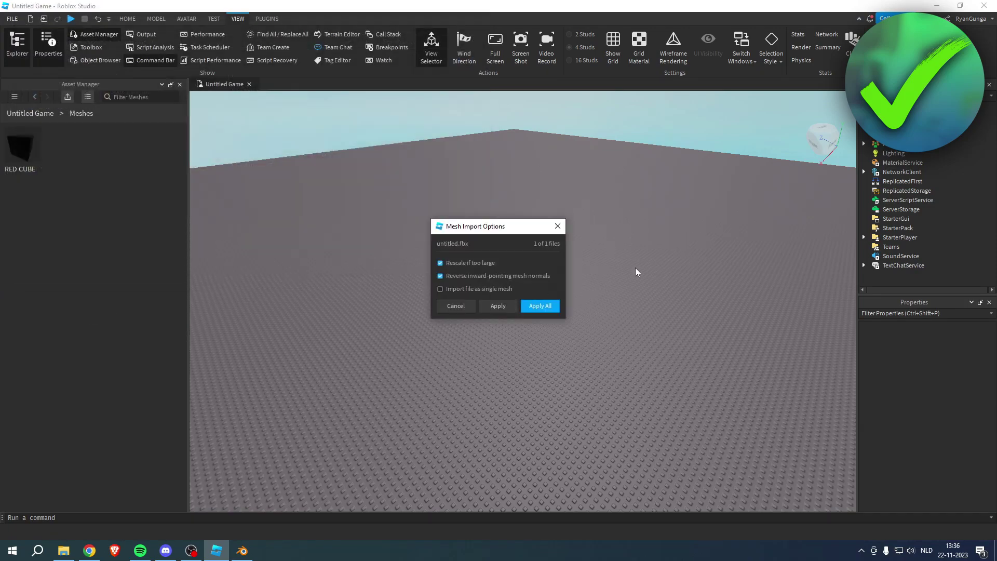
pyautogui.click(541, 307)
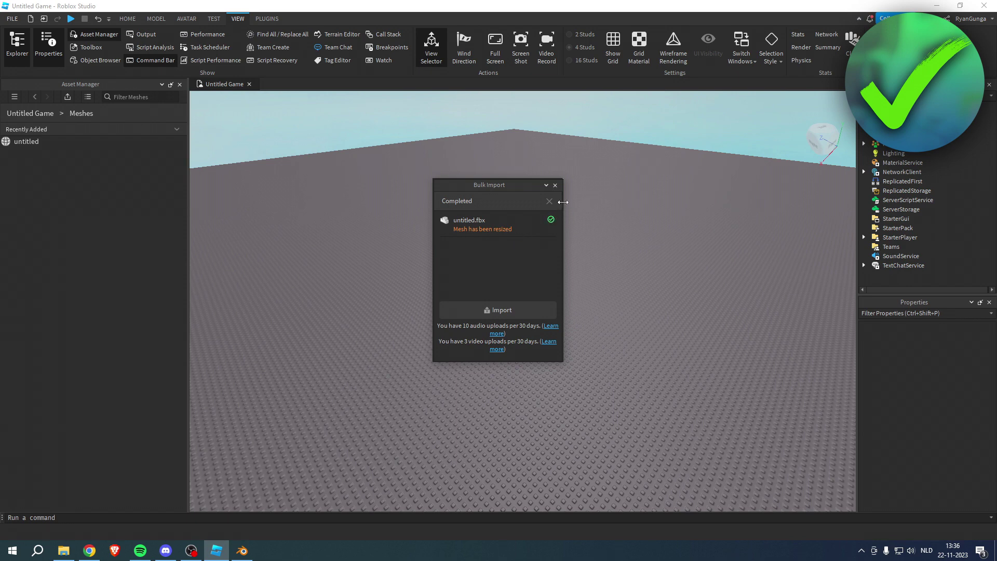
pyautogui.click(556, 185)
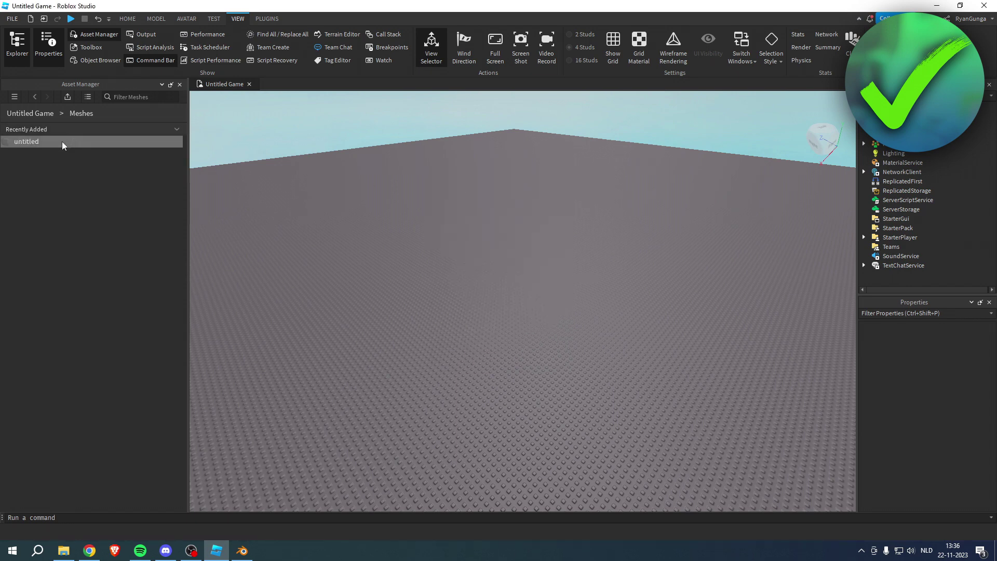
# - Insert the untitled mesh with location as a grey MeshPart on the baseplate
pyautogui.click(26, 141)
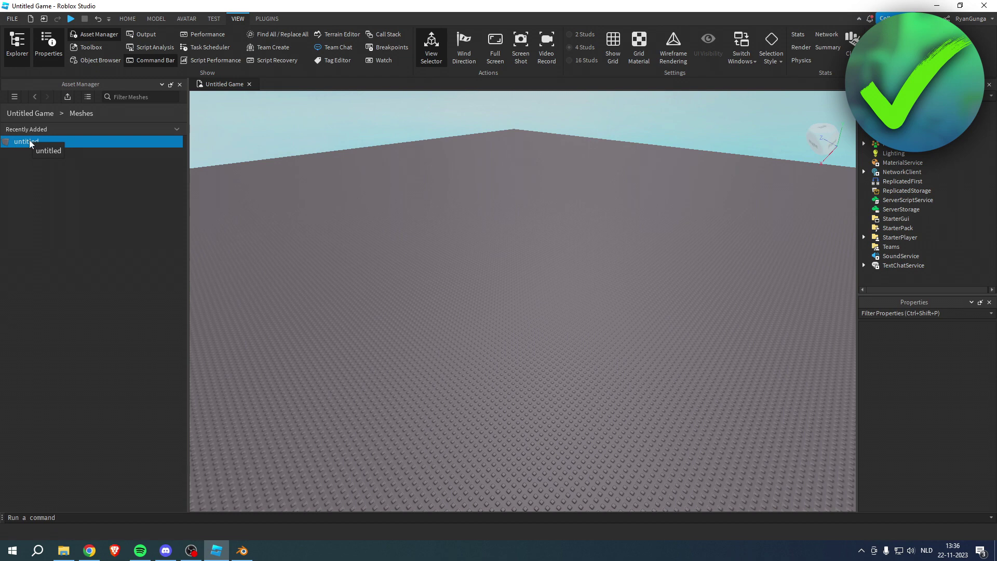
pyautogui.rightClick(29, 141)
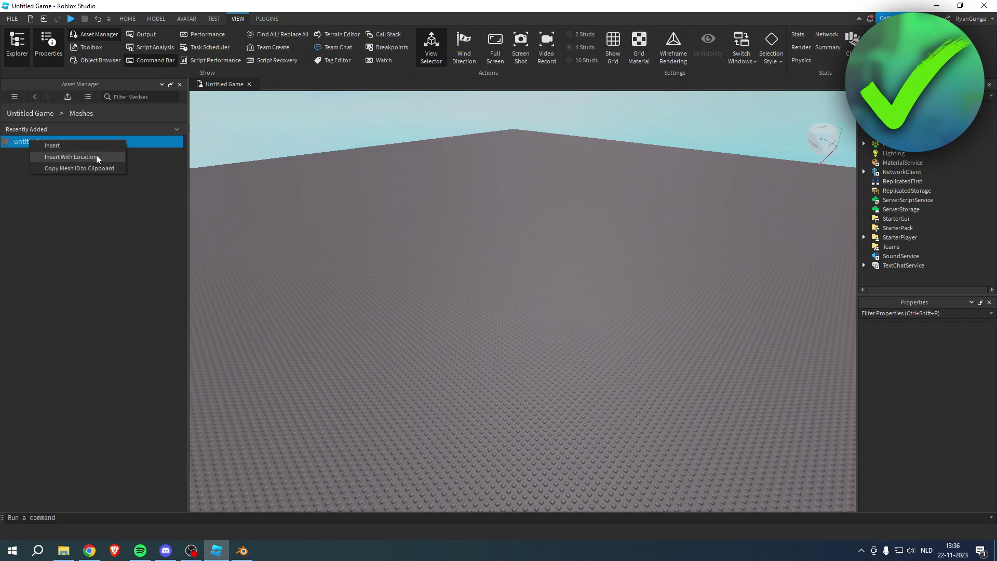
pyautogui.click(96, 155)
pyautogui.moveTo(773, 287); pyautogui.dragTo(748, 304, button='right')
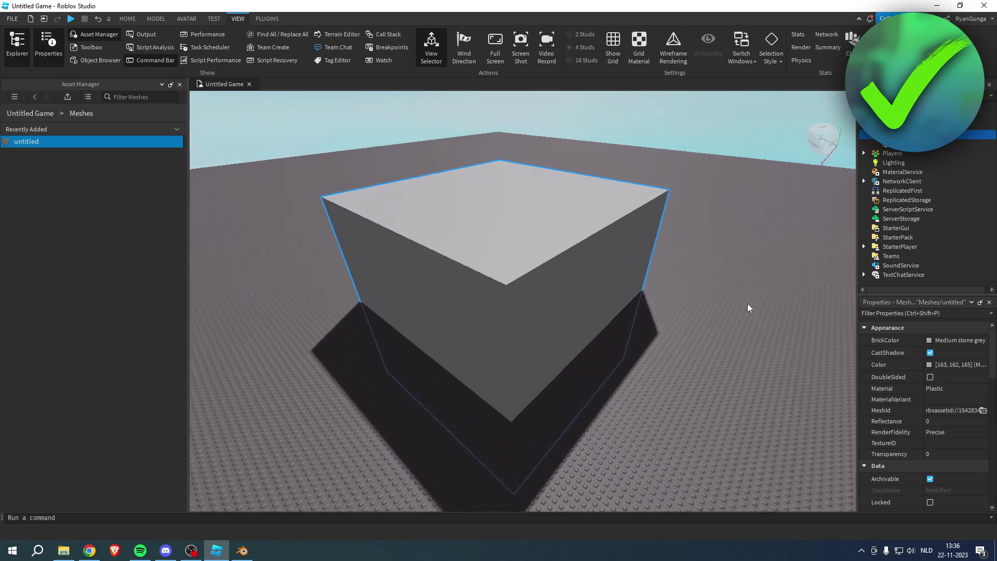
pyautogui.moveTo(747, 303); pyautogui.dragTo(748, 304, button='right')
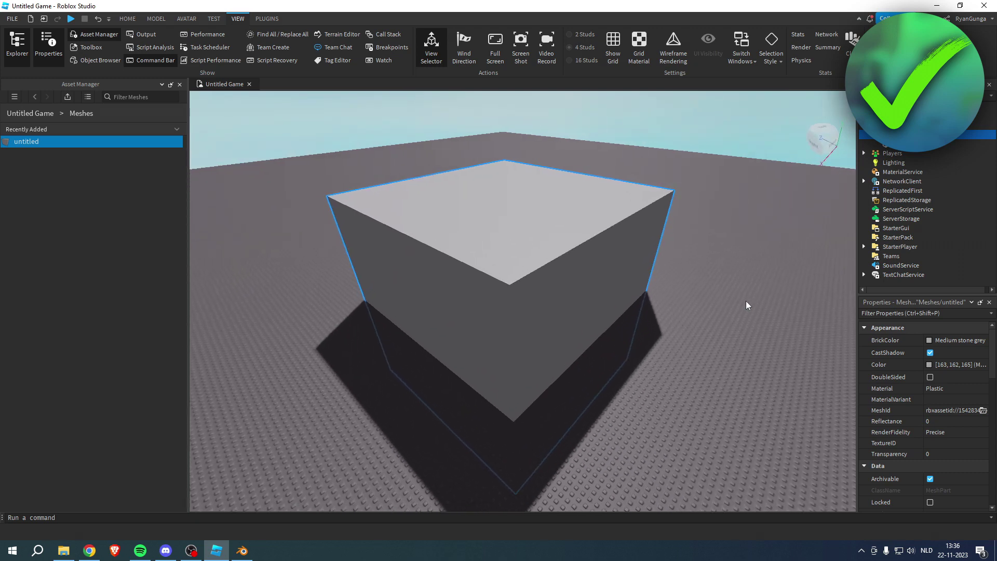